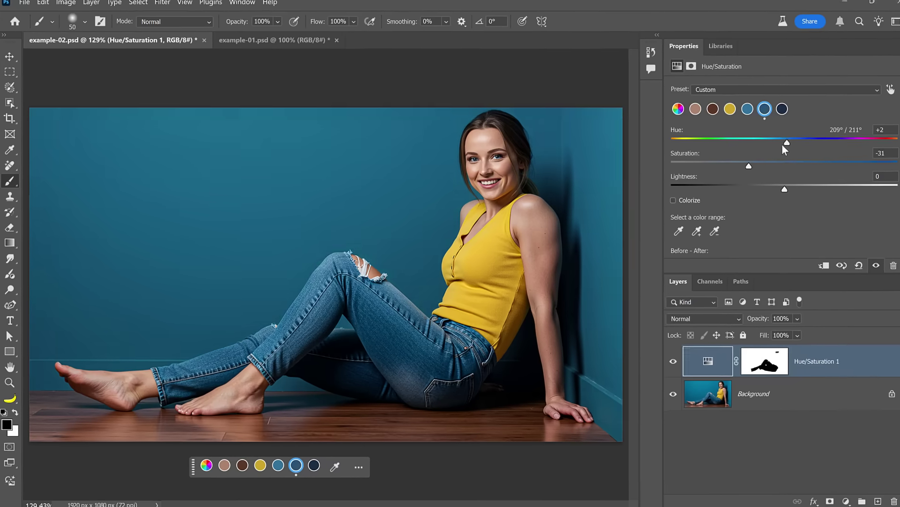
Step: Preview the seated model's blue wall shifted toward green with the Hue slider
left_click_drag(782, 144, 729, 144)
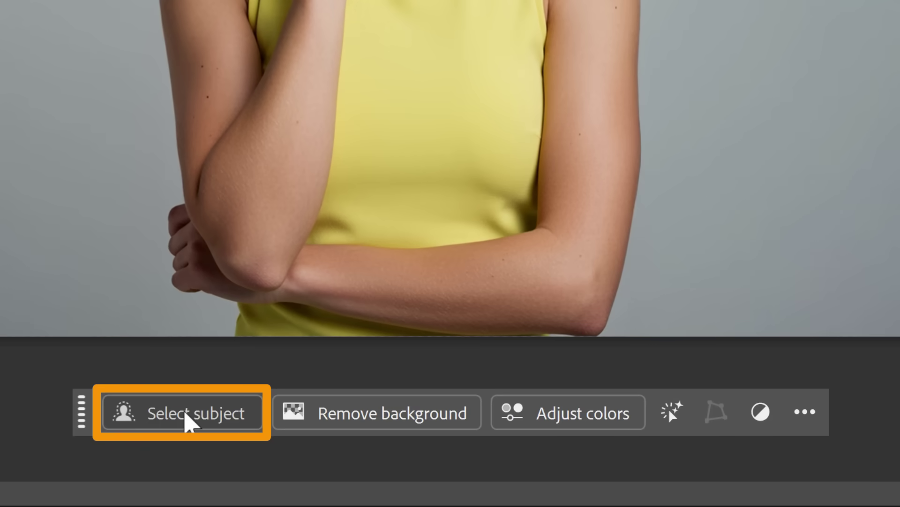
Step: Select the woman with Select Subject, with subject detection set to Cloud (Detailed results)
left_click(185, 413)
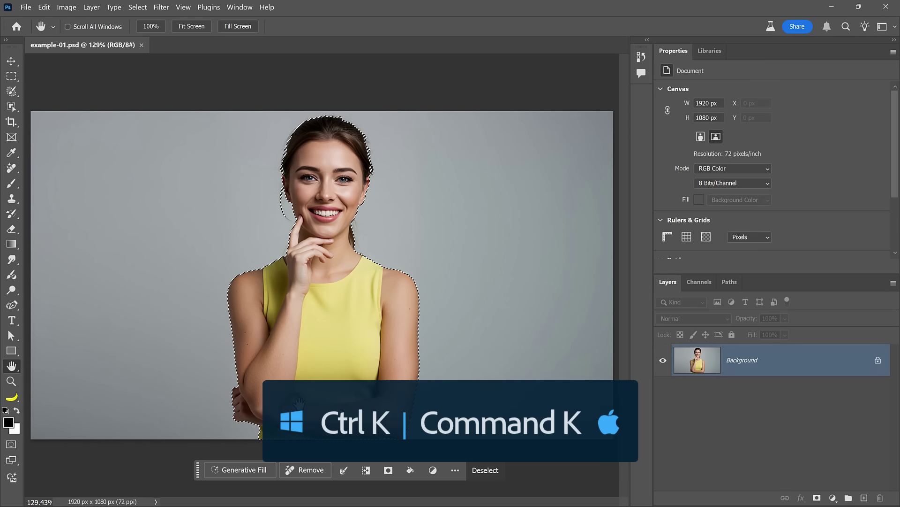
key("ctrl+k")
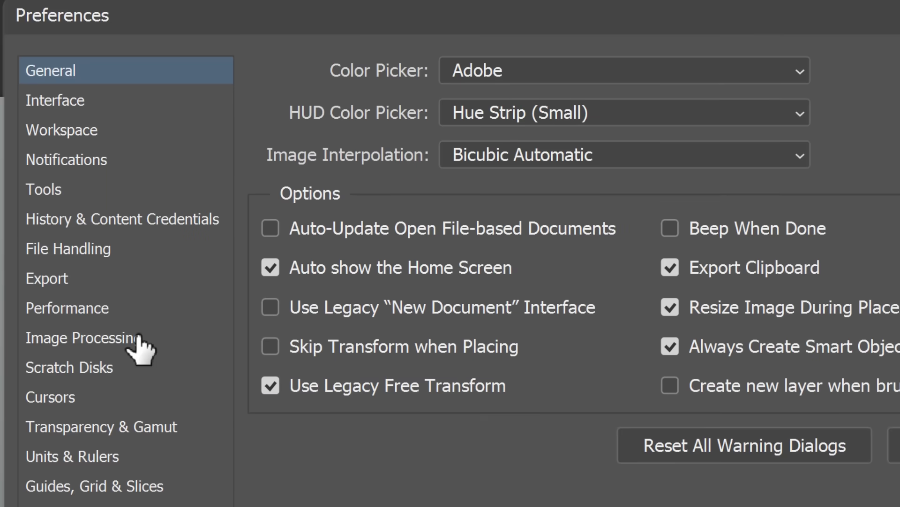
left_click(141, 347)
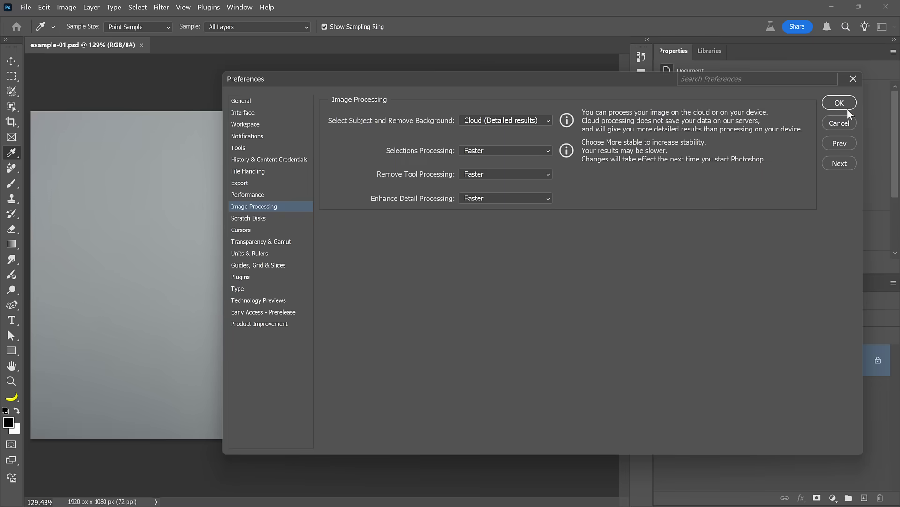
left_click(839, 103)
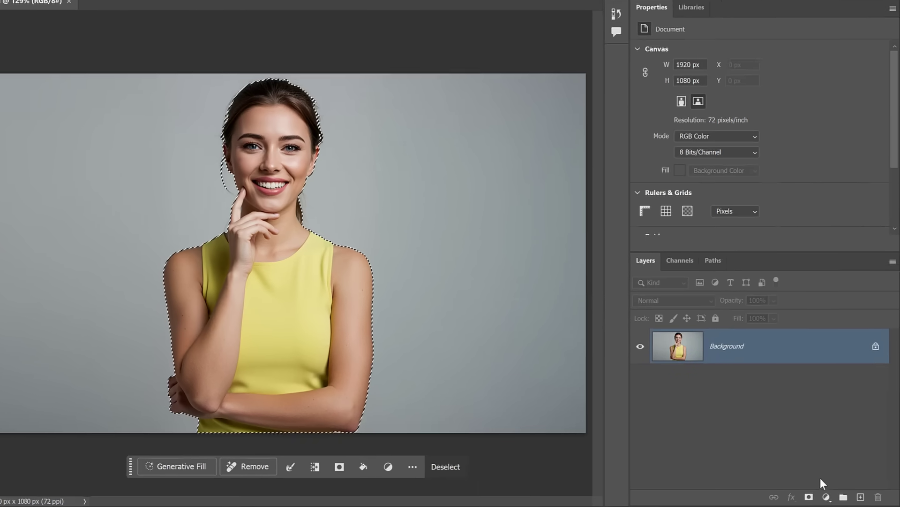
Step: Add a Colorize Hue/Saturation layer and invert its mask so only the backdrop turns pink
left_click(832, 497)
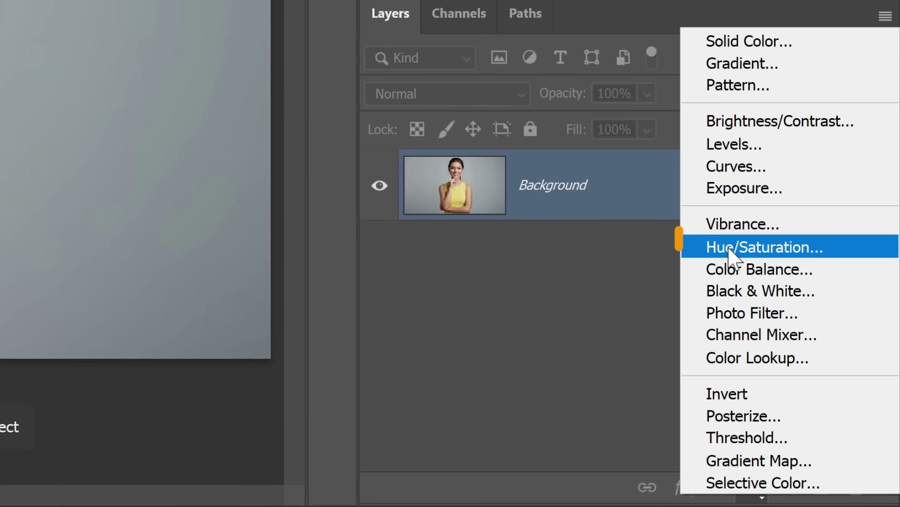
left_click(852, 247)
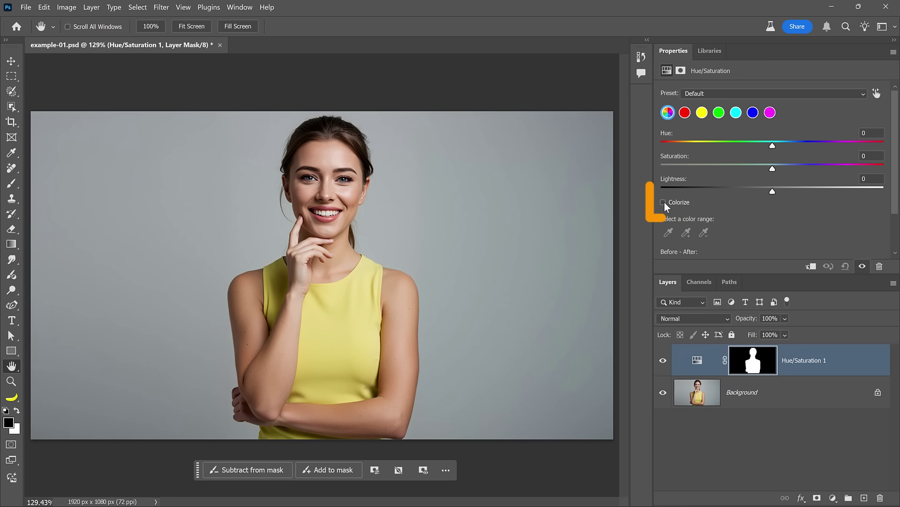
left_click(663, 202)
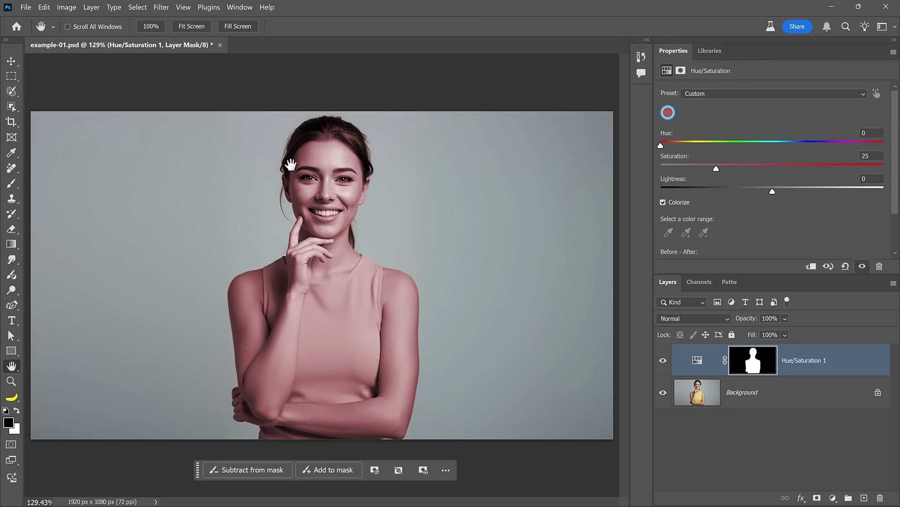
left_click(748, 370)
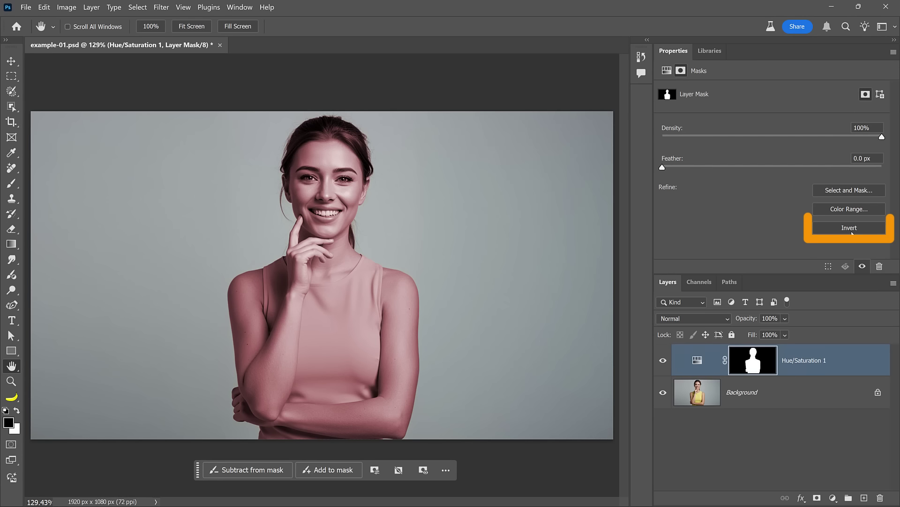
left_click(849, 228)
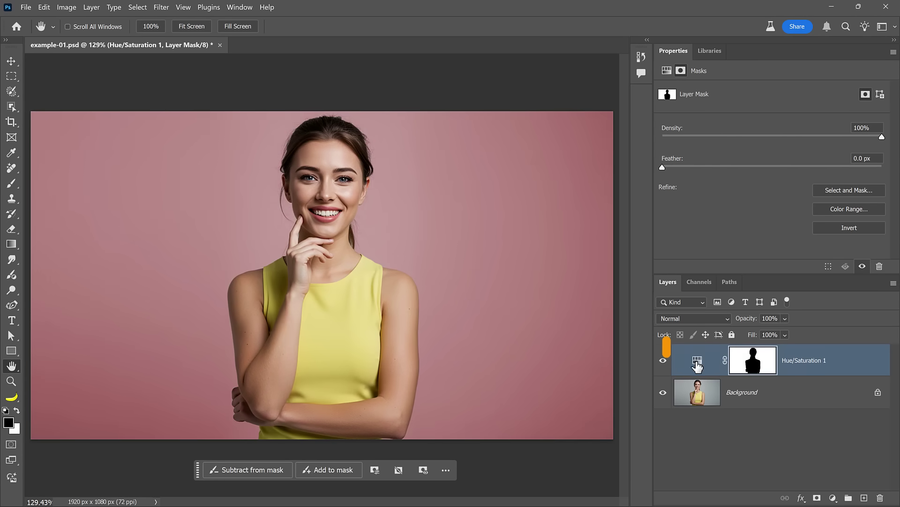
left_click(698, 367)
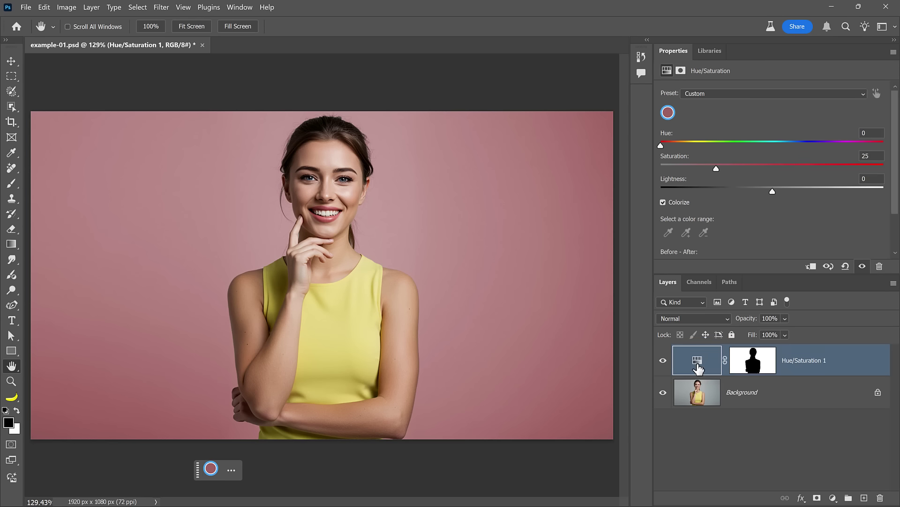
mouse_move(660, 149)
left_mouse_down()
mouse_move(810, 149)
mouse_move(774, 148)
left_mouse_up()
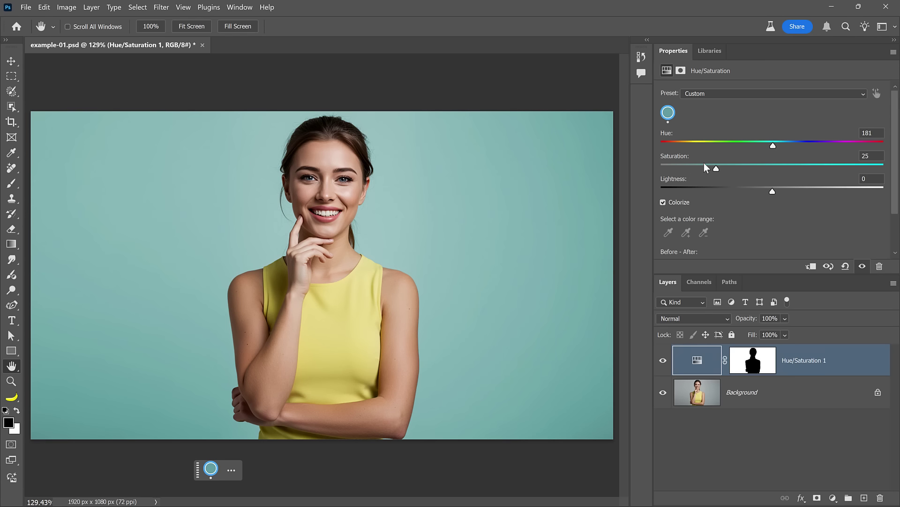
left_click_drag(715, 170, 801, 167)
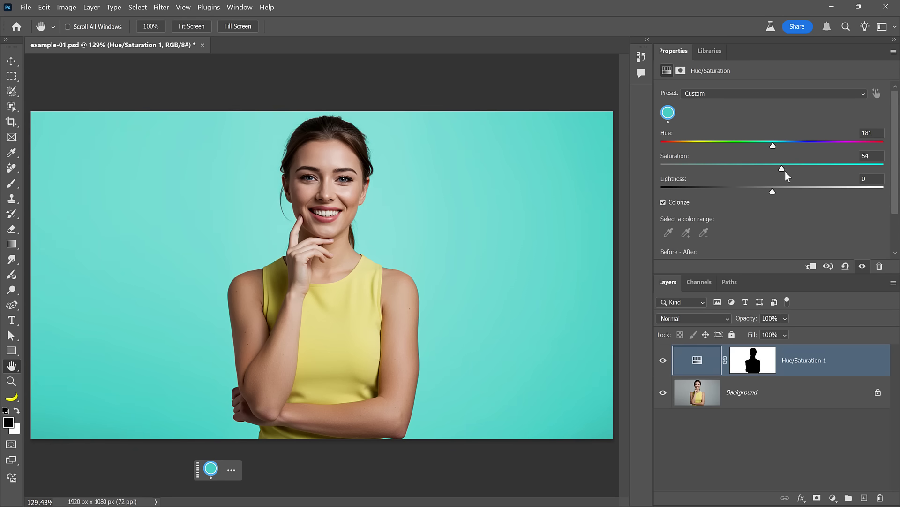
mouse_move(772, 193)
left_mouse_down()
mouse_move(824, 203)
mouse_move(776, 202)
left_mouse_up()
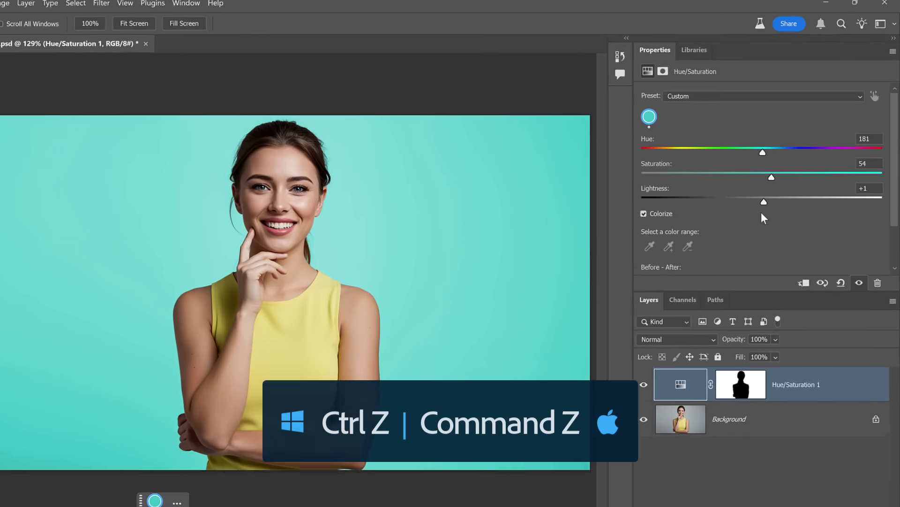
key("ctrl+z")
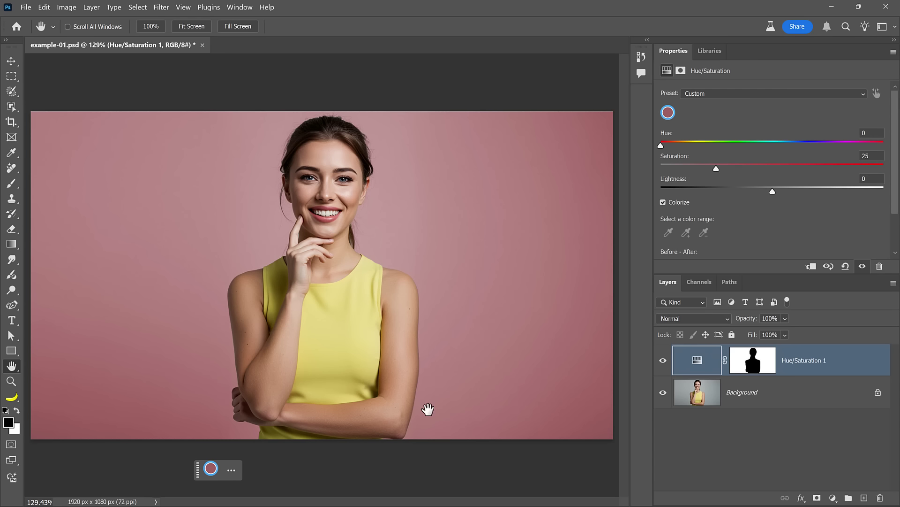
Step: Zoom into the hand and paint white into the mask over the finger-chin gap
key("z")
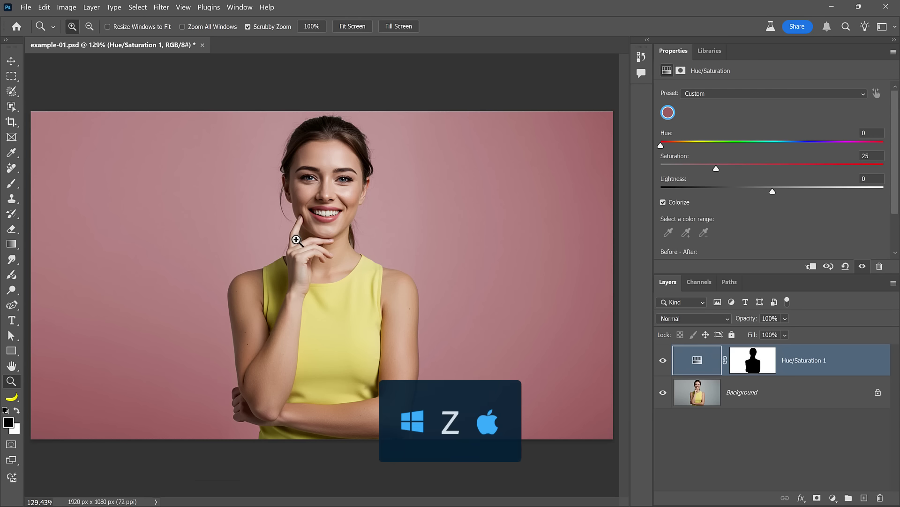
left_click_drag(296, 240, 302, 235)
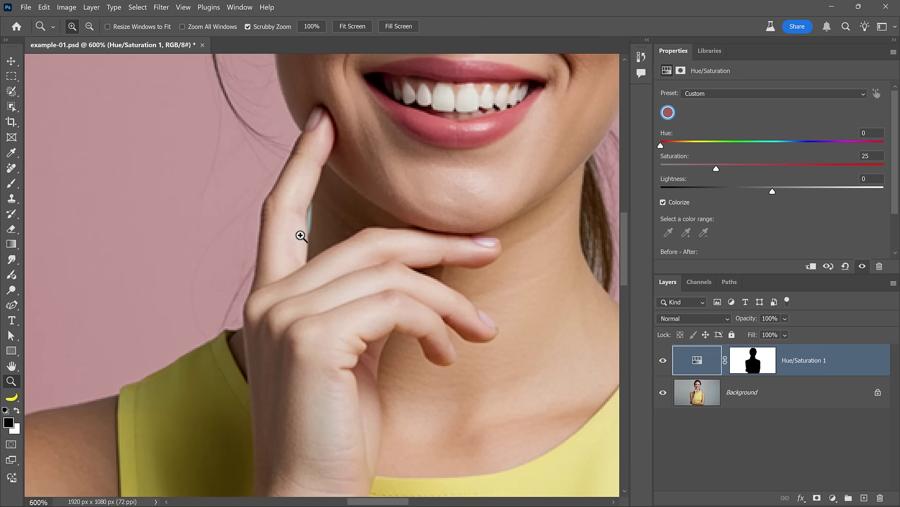
left_click(302, 236)
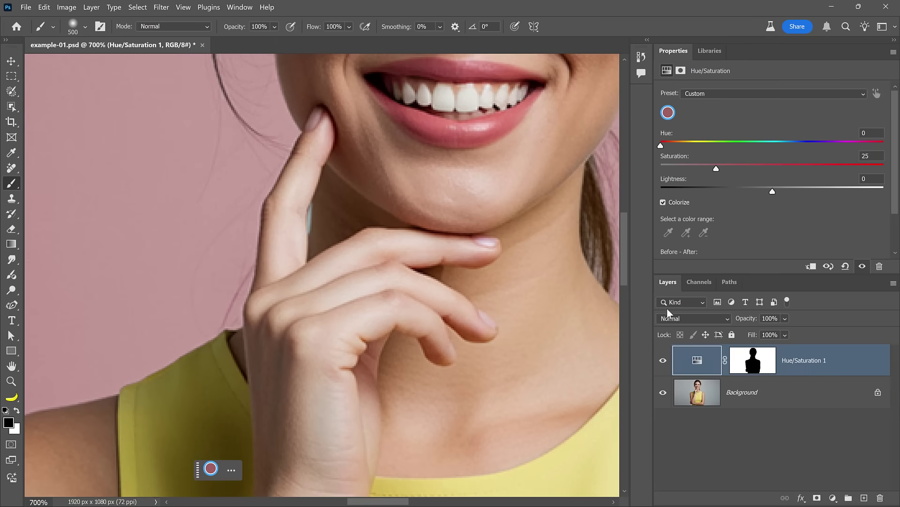
left_click(754, 359)
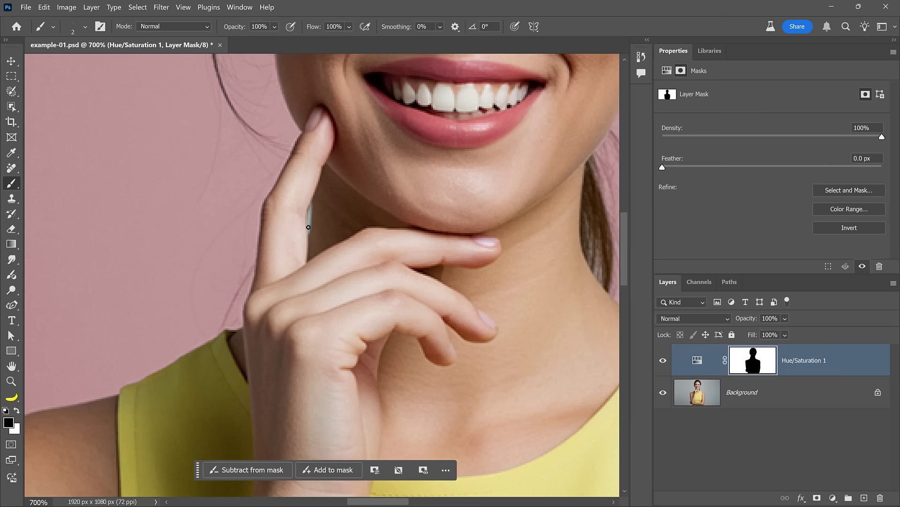
key("x")
double_click(11, 366)
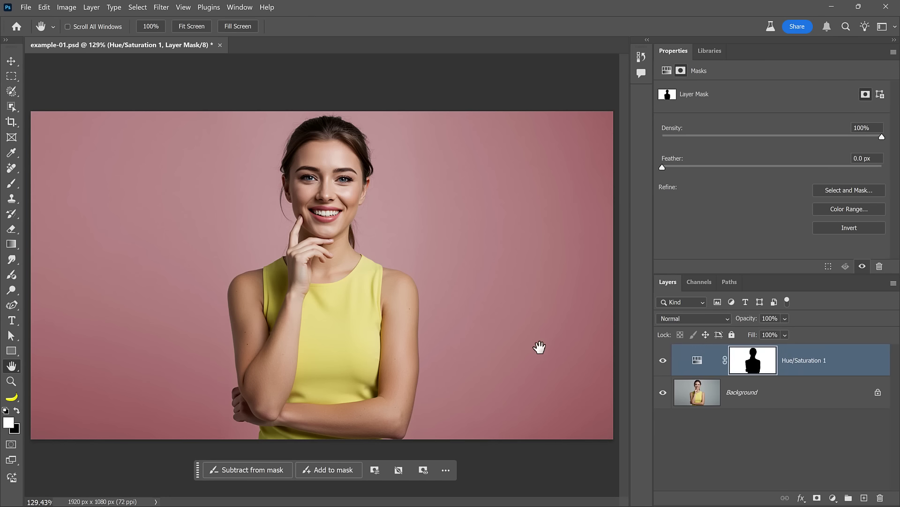
Step: Set the Hue/Saturation values to Hue about 223, Saturation 75 and Lightness about -69
left_click(692, 368)
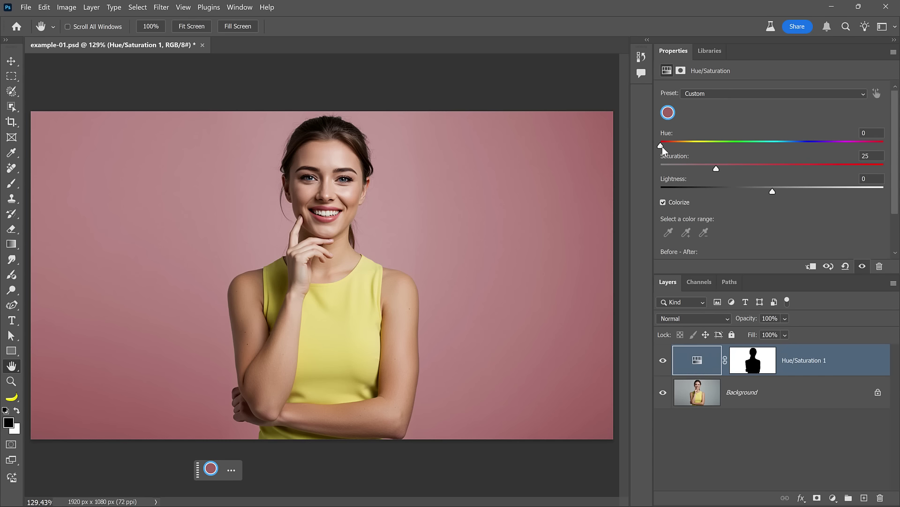
left_click_drag(661, 145, 799, 153)
left_click_drag(716, 168, 822, 170)
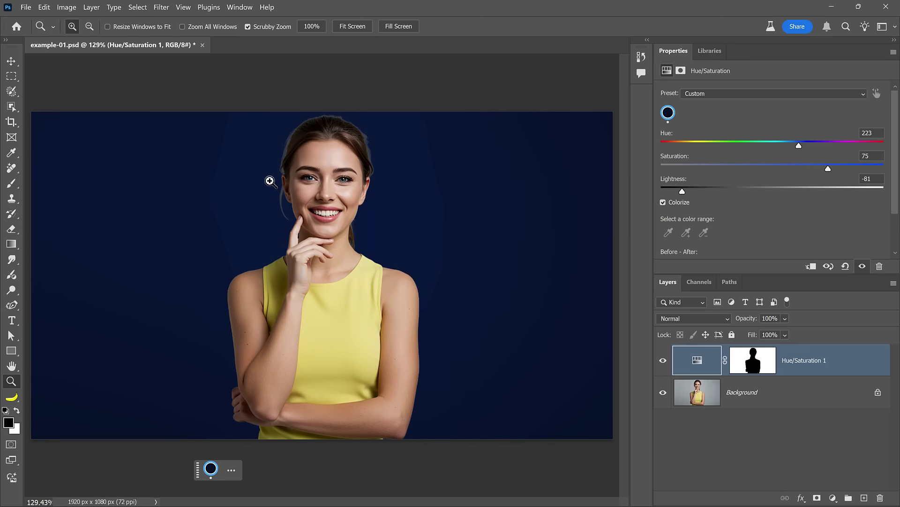
Step: Zoom in on the hair by the ear and brush over the stray light strands
left_click(272, 174)
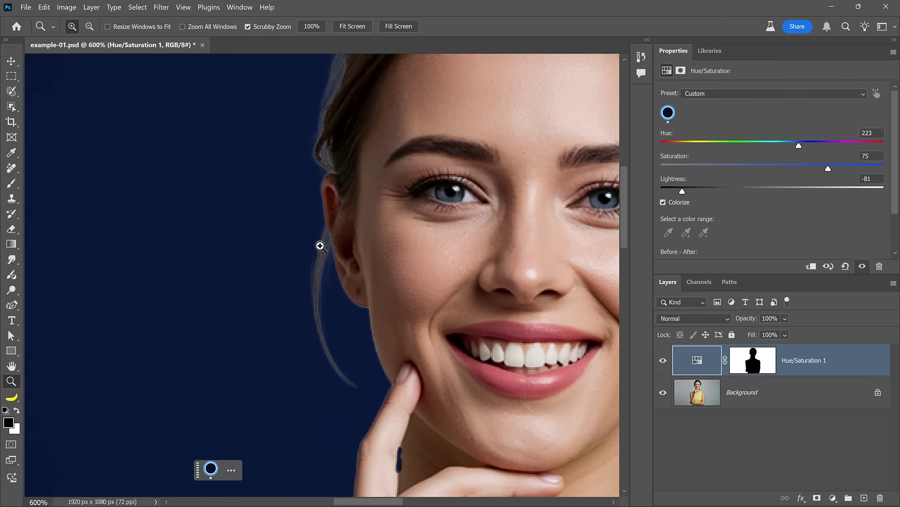
key("ctrl+backslash")
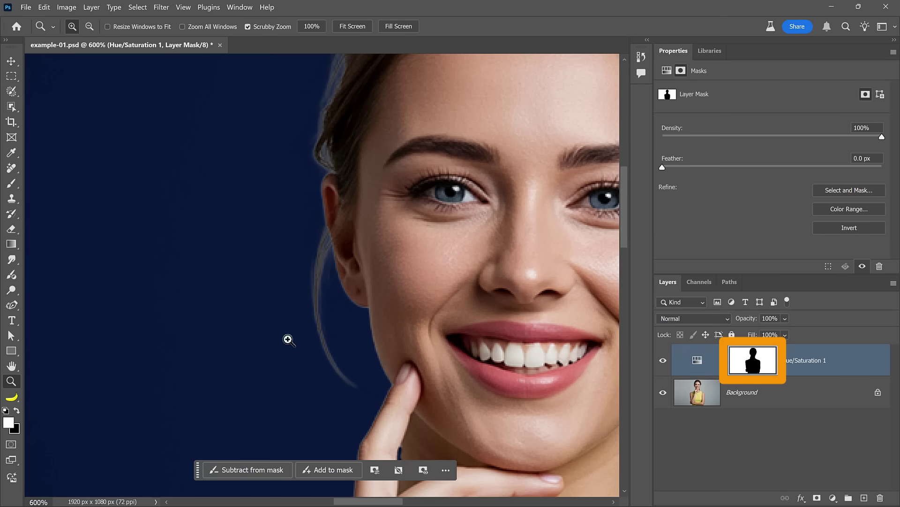
left_click(12, 183)
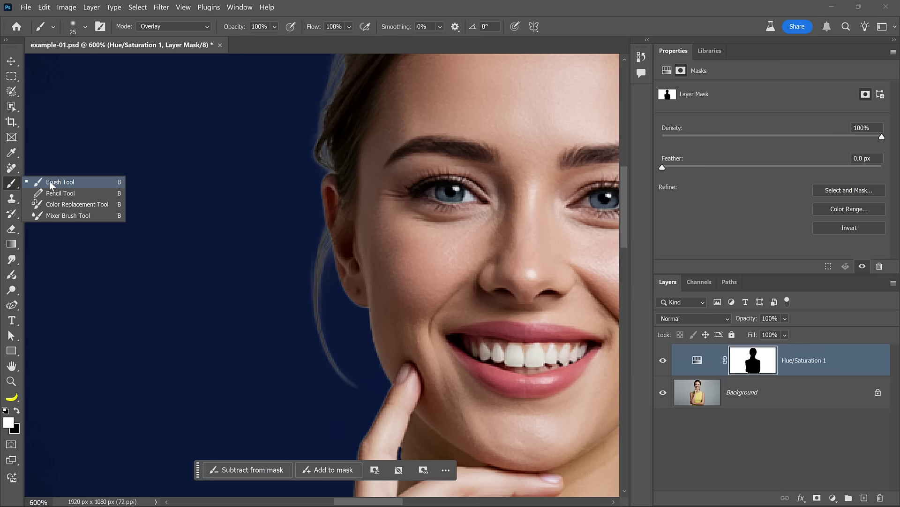
left_click(75, 185)
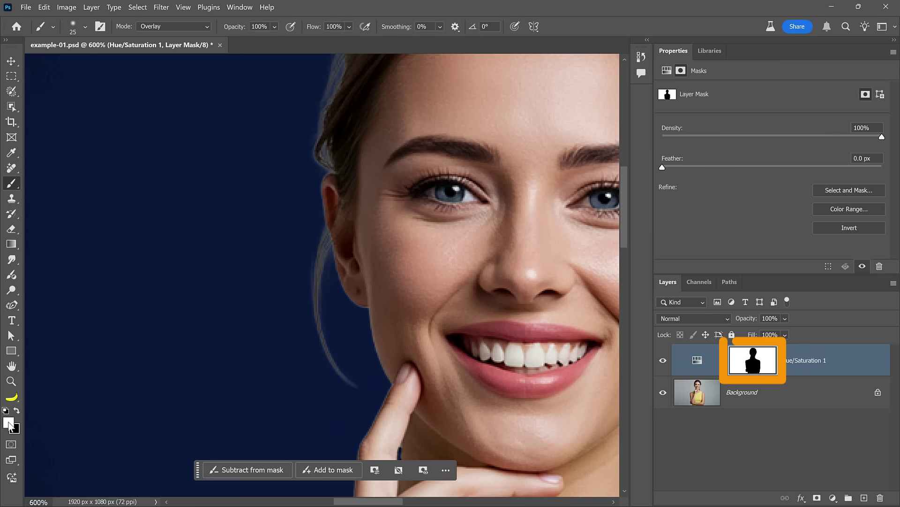
key("shift+alt+n")
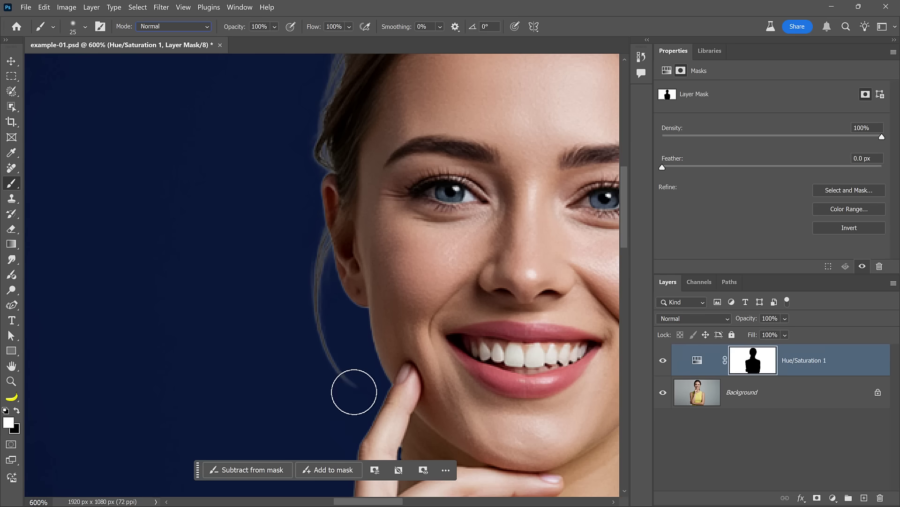
mouse_move(313, 328)
left_mouse_down()
mouse_move(309, 335)
mouse_move(303, 278)
mouse_move(312, 251)
left_mouse_up()
Step: With the Brush active, pan the view to the hair edge beside the face
double_click(12, 367)
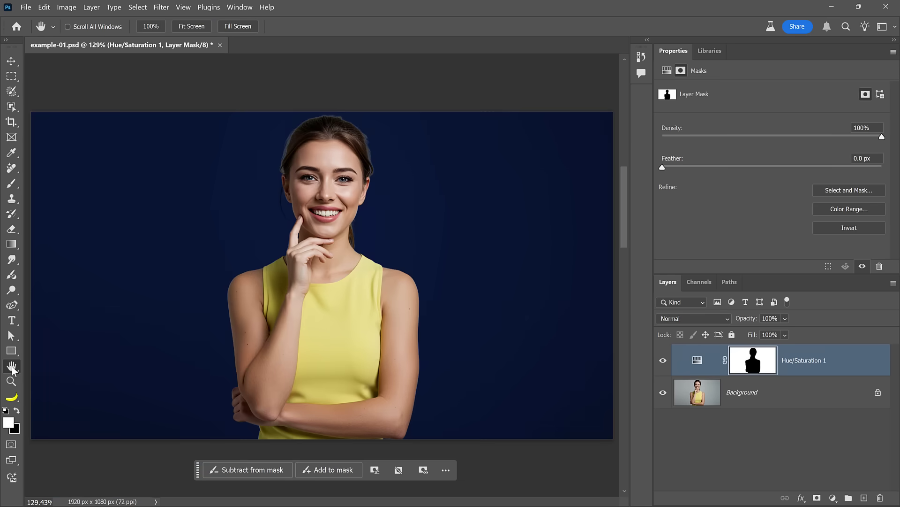
left_click(12, 183)
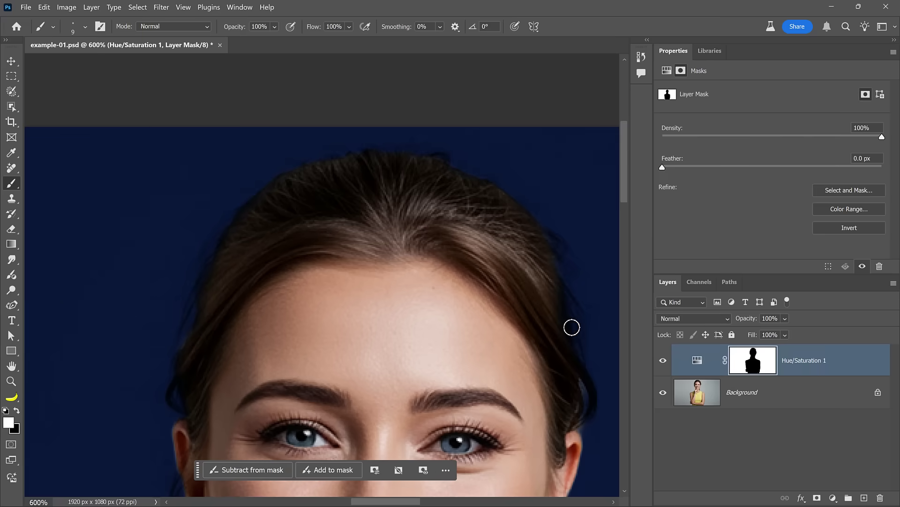
key("space")
left_click_drag(570, 327, 298, 169)
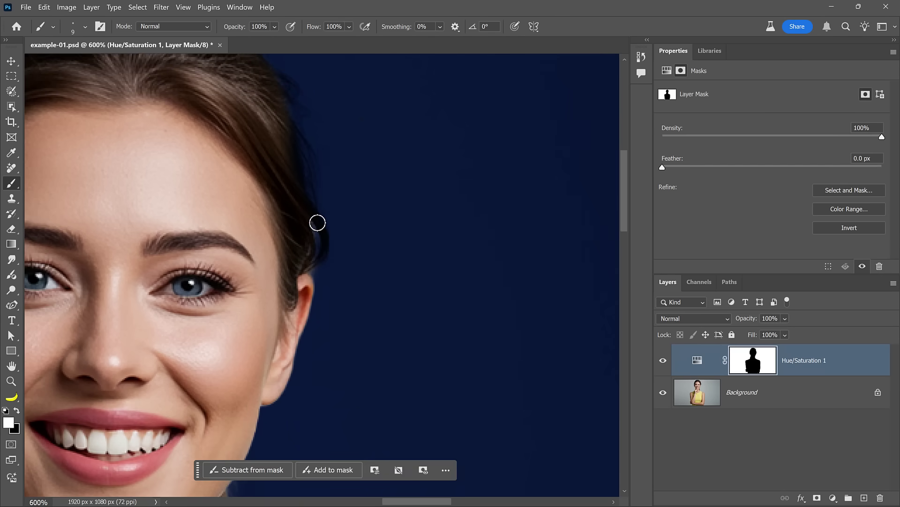
Step: Shrink the brush, make black the foreground colour, and fit the portrait on screen
key("bracketleft")
key("bracketleft")
key("bracketleft")
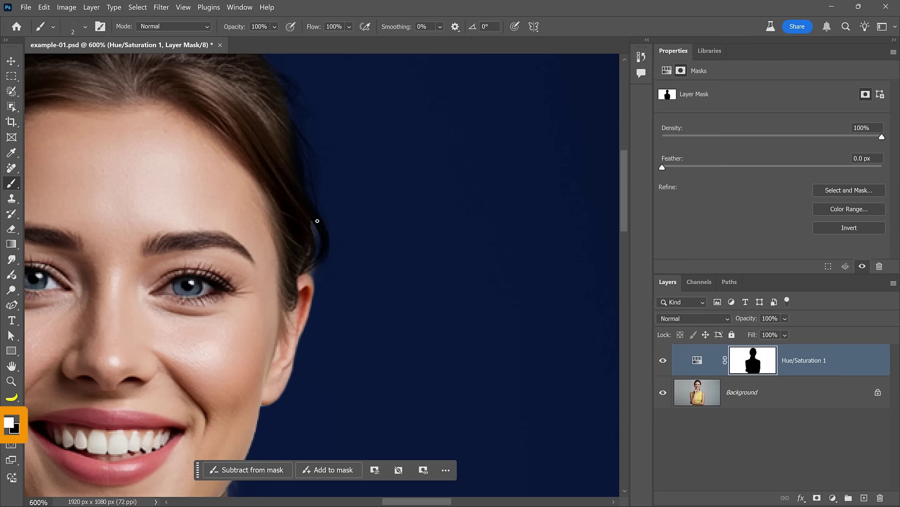
key("x")
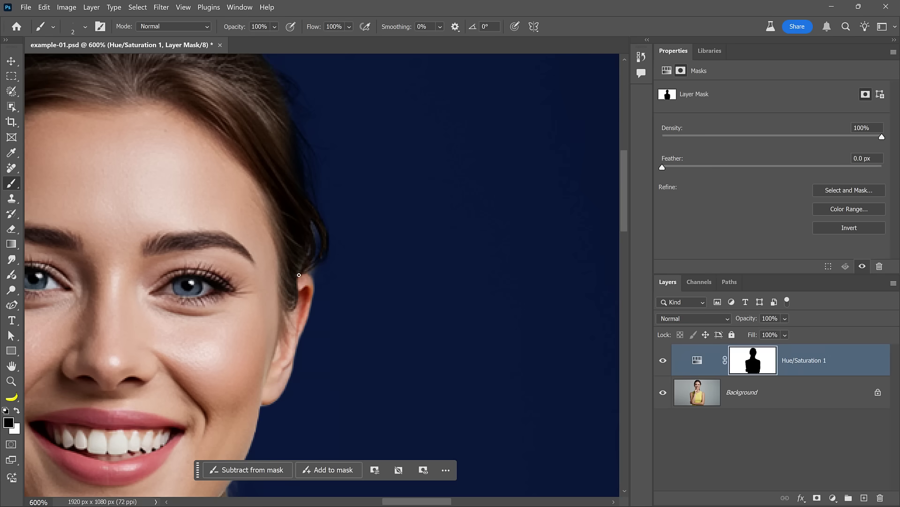
key("ctrl+0")
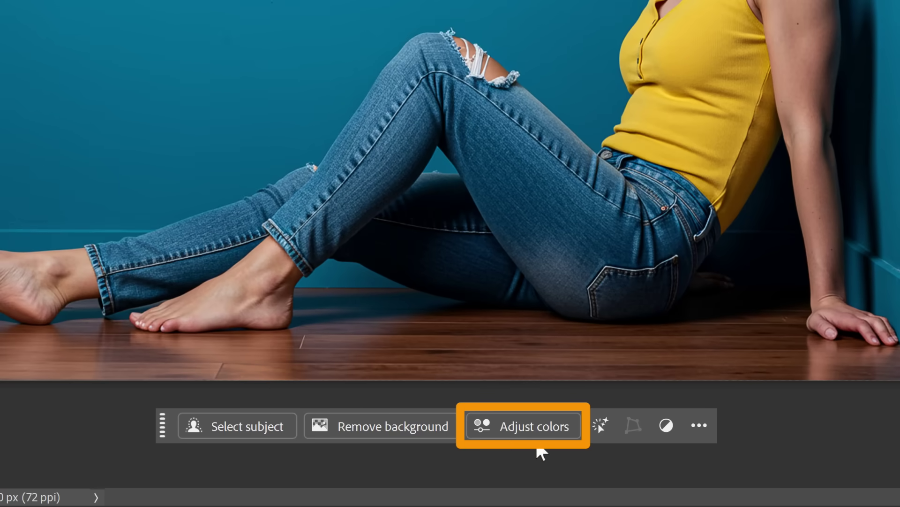
Step: Add a Hue/Saturation layer for the Blues range with Saturation at -100
left_click(523, 436)
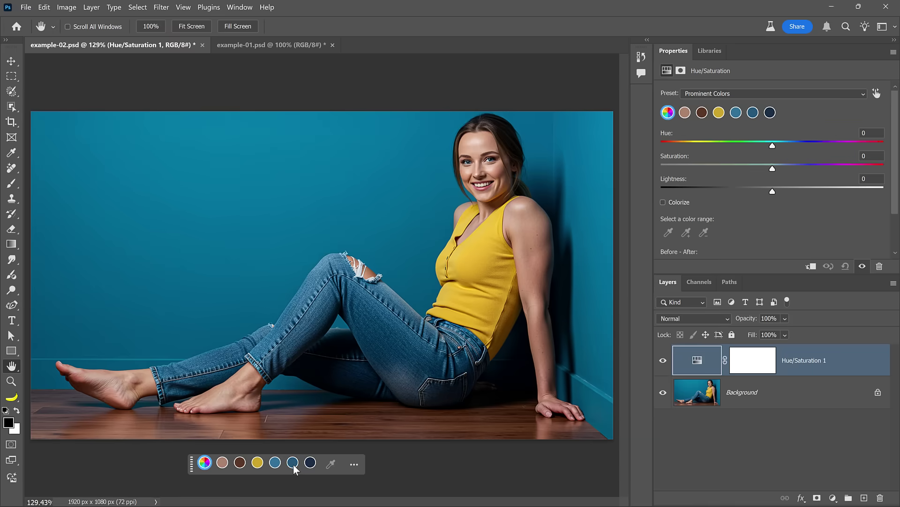
left_click(293, 463)
left_click_drag(239, 416, 180, 414)
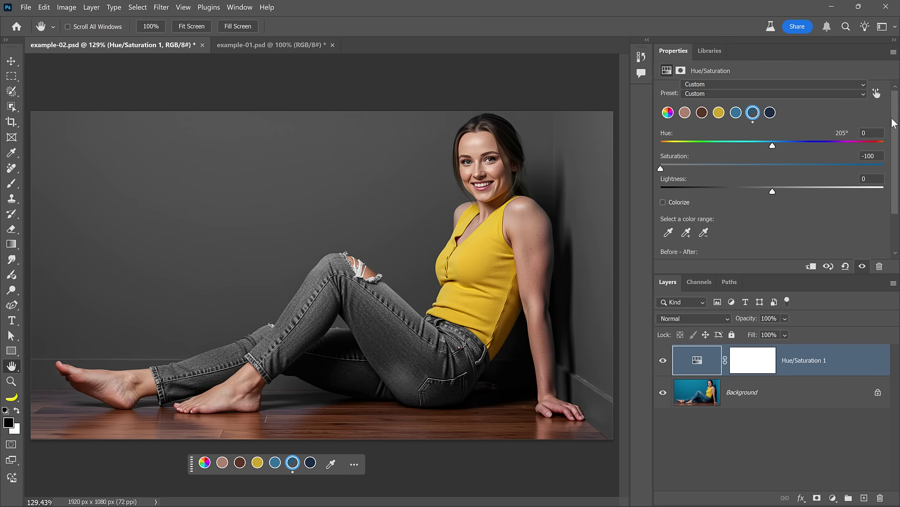
scroll(895, 121, "down", 1)
scroll(895, 121, "down", 3)
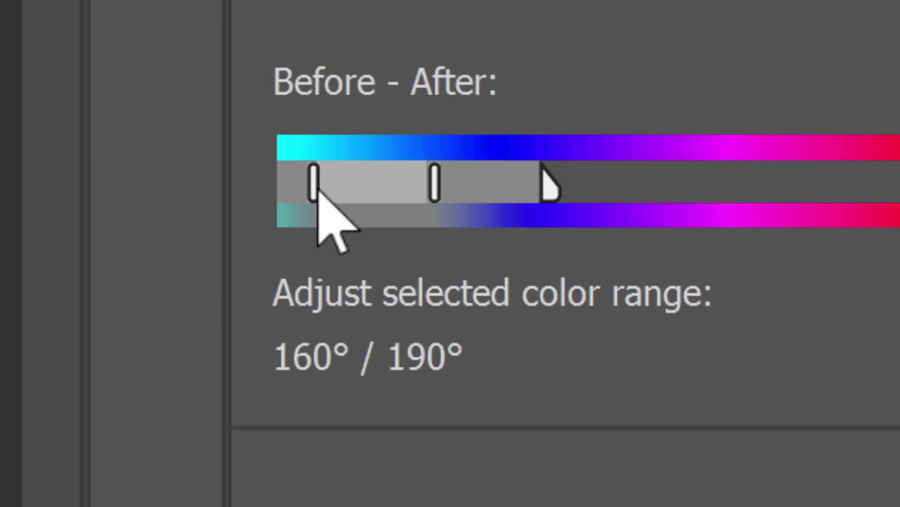
Step: Move the Blues range handles to about 160°/180° and 239°/270°
left_click_drag(314, 184, 279, 176)
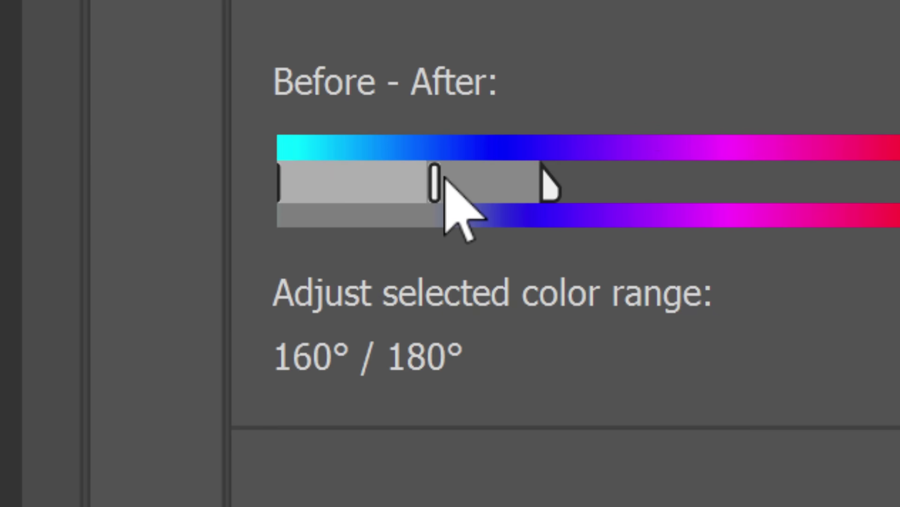
left_click_drag(434, 185, 484, 185)
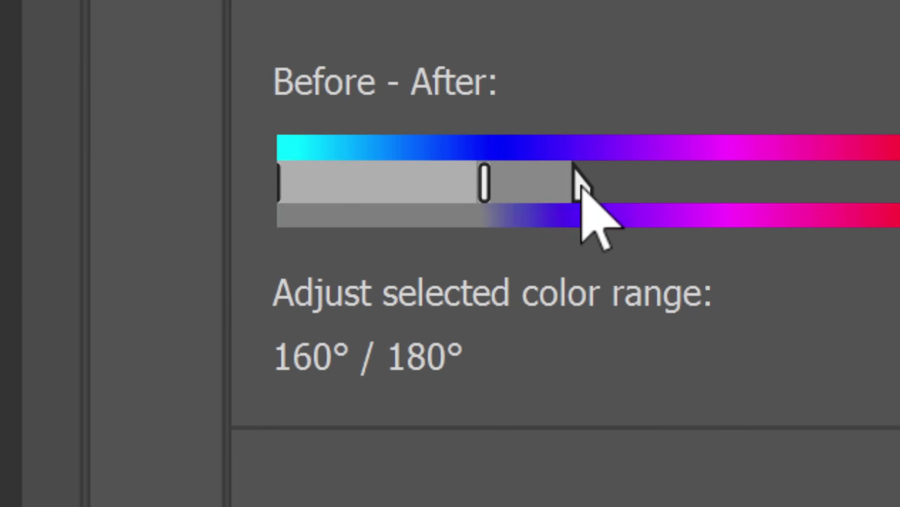
left_click_drag(542, 184, 623, 185)
left_click_drag(485, 184, 505, 184)
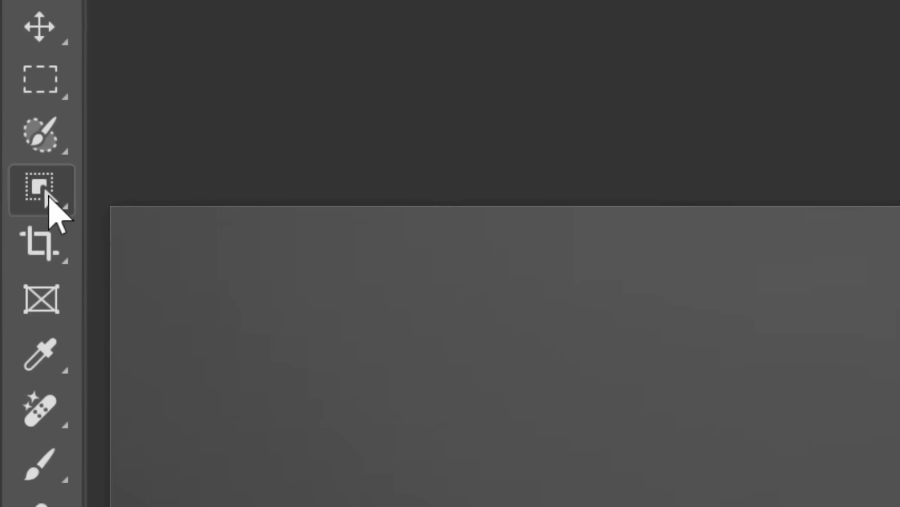
Step: Select the jeans with Object Selection and fill them black in the adjustment's mask
right_click(13, 108)
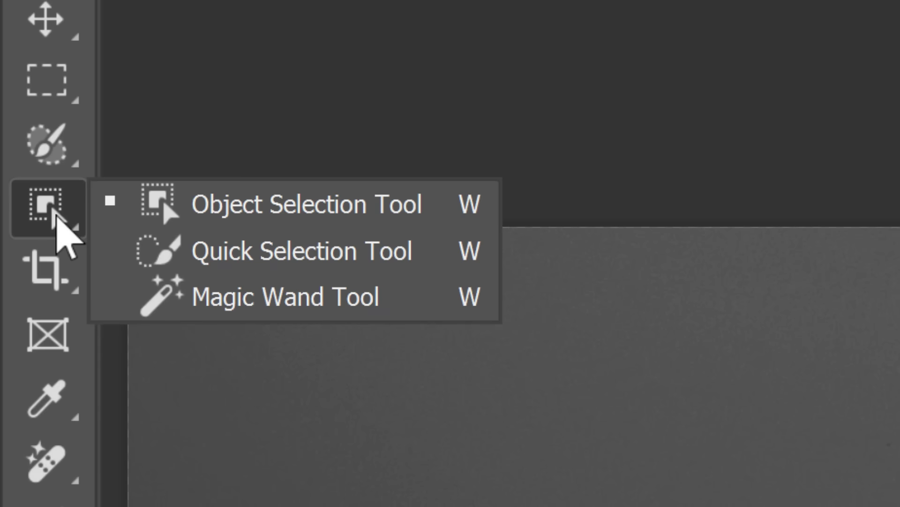
left_click(274, 223)
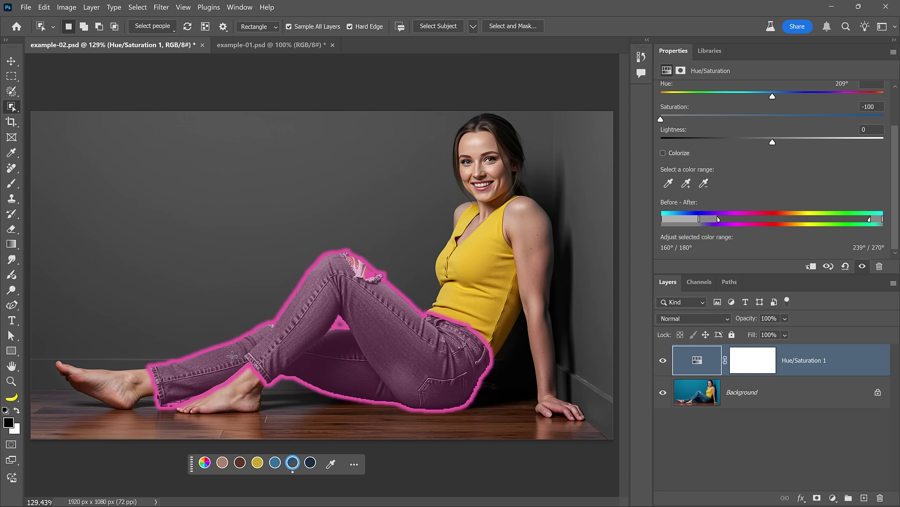
left_click(232, 357)
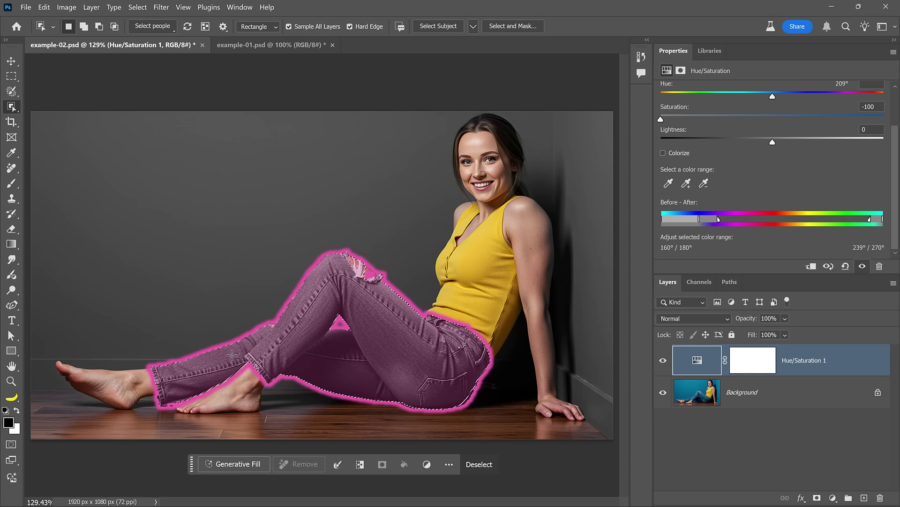
left_click(748, 367)
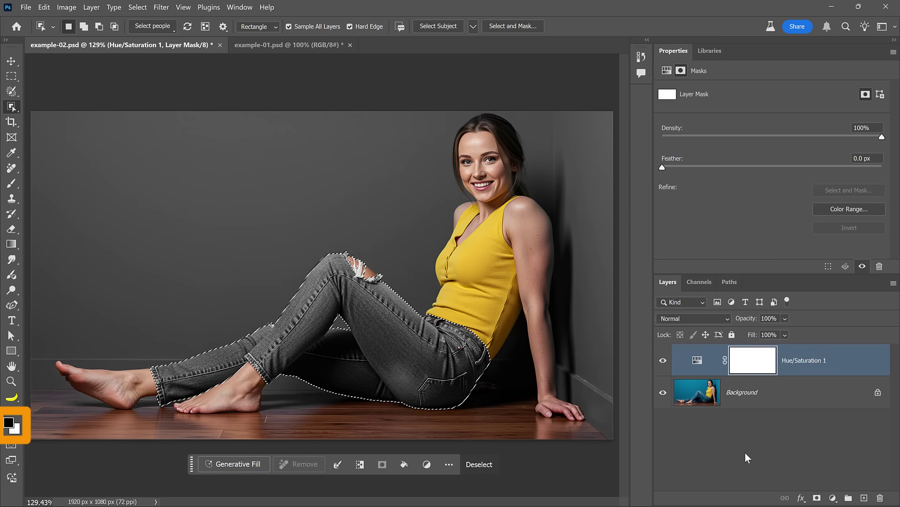
key("alt+BackSpace")
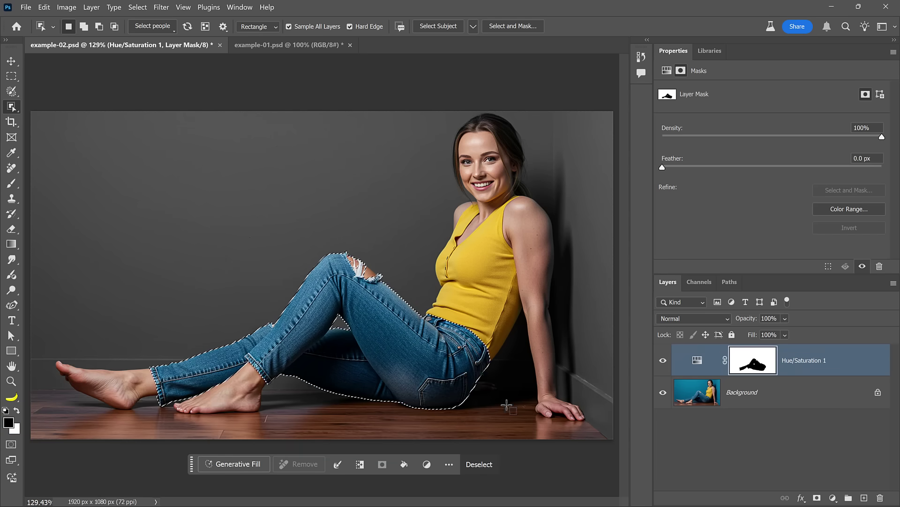
Step: Deselect, compare the adjustment on and off, then brush black over the eyes on the mask
left_click(481, 465)
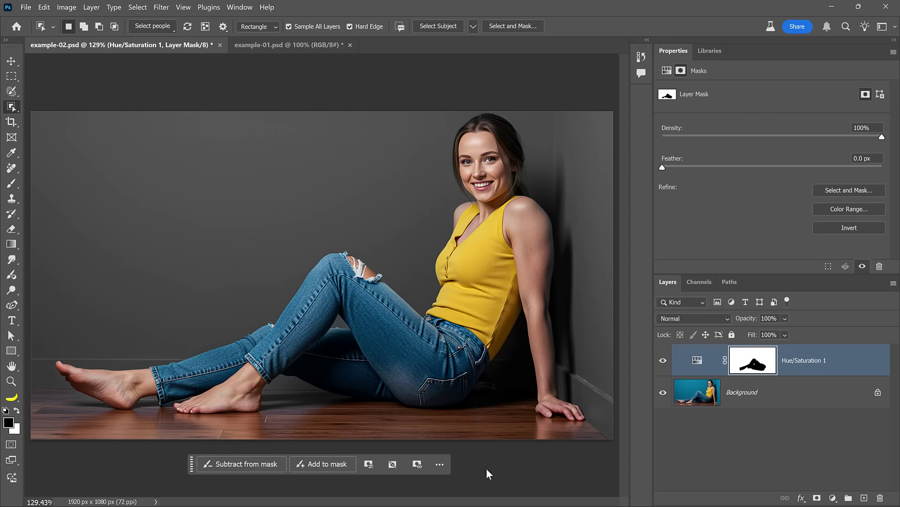
key("h")
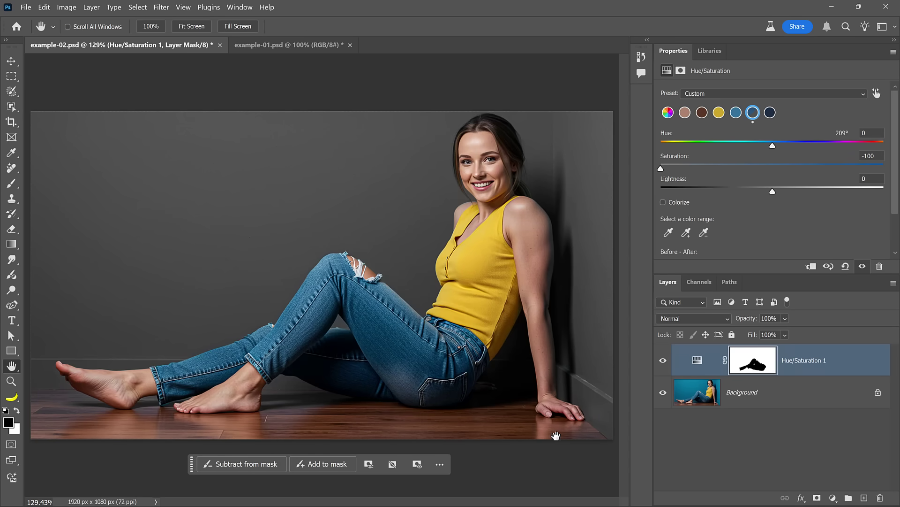
left_click(663, 360)
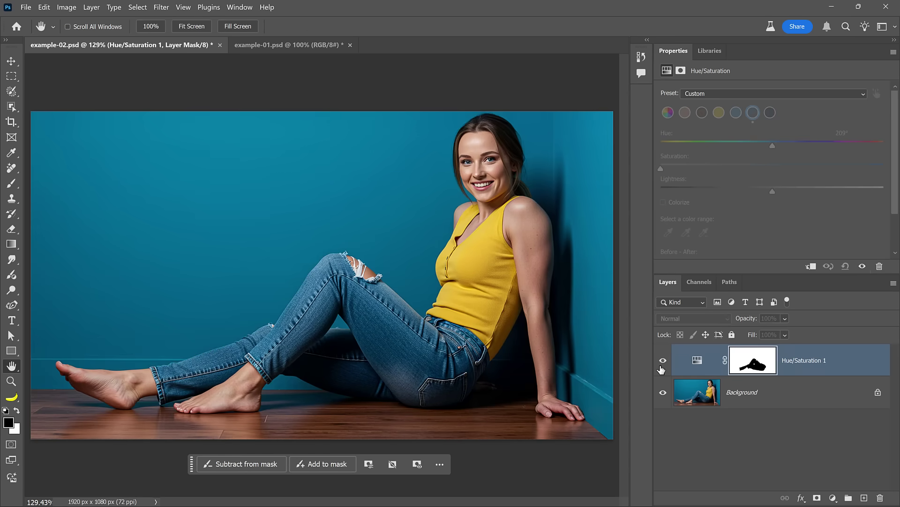
left_click(663, 360)
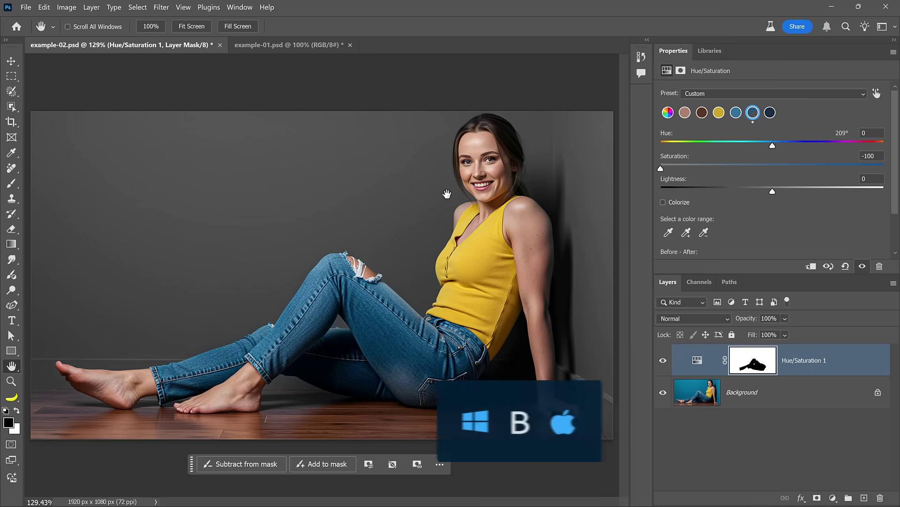
key("b")
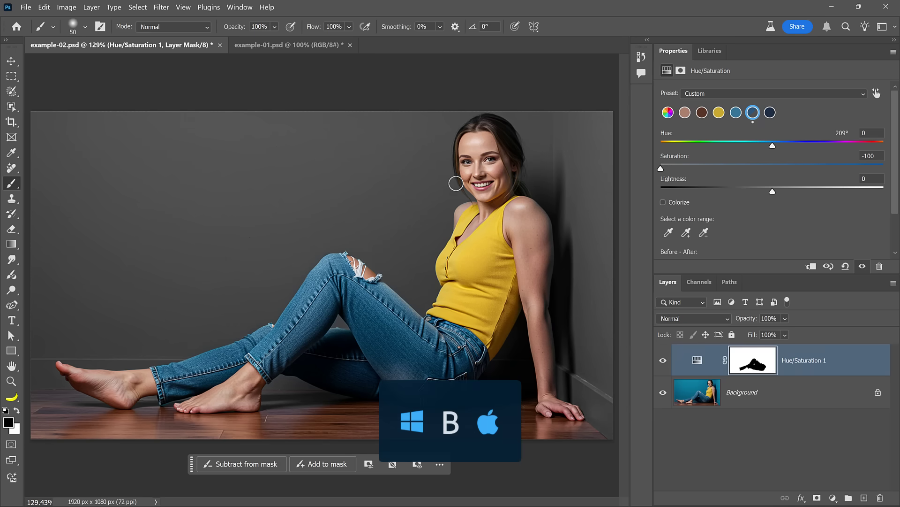
left_click_drag(472, 161, 495, 166)
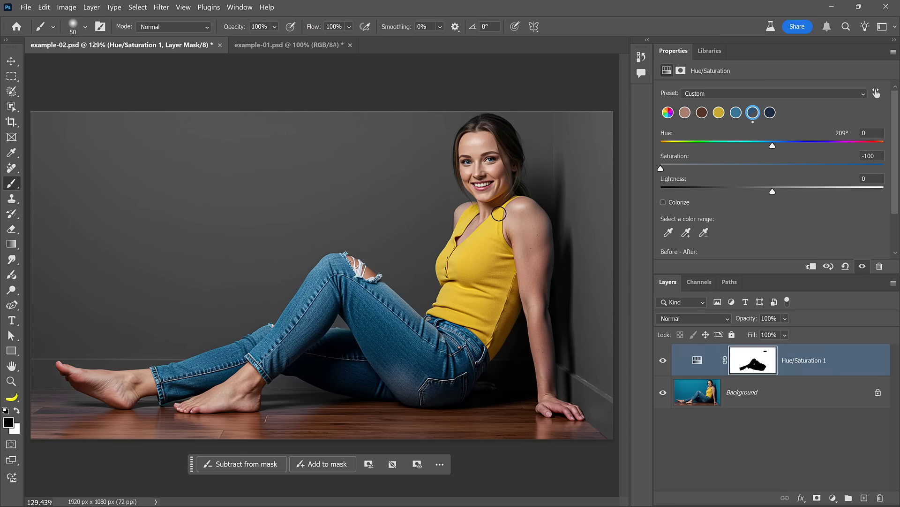
Step: Try Hue and Saturation values, then settle on Saturation -100 and Lightness -68 for a charcoal wall
left_click(697, 362)
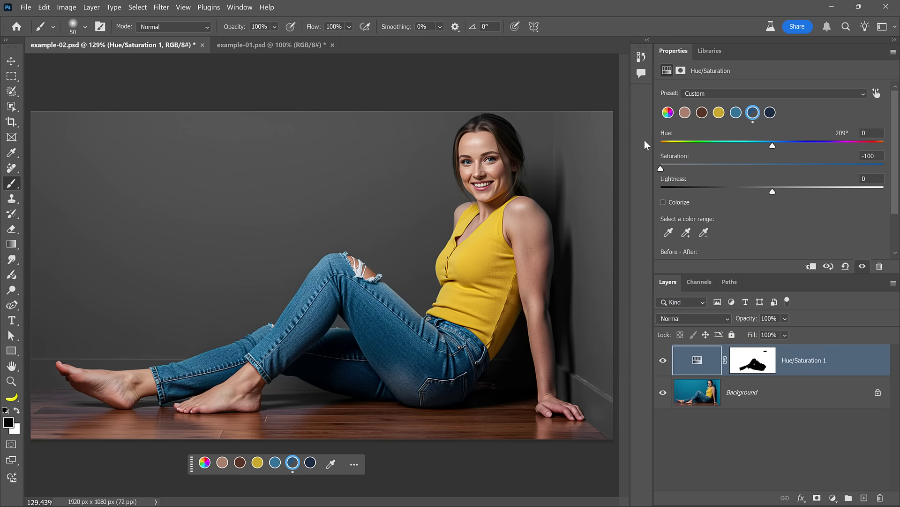
left_click_drag(661, 169, 732, 171)
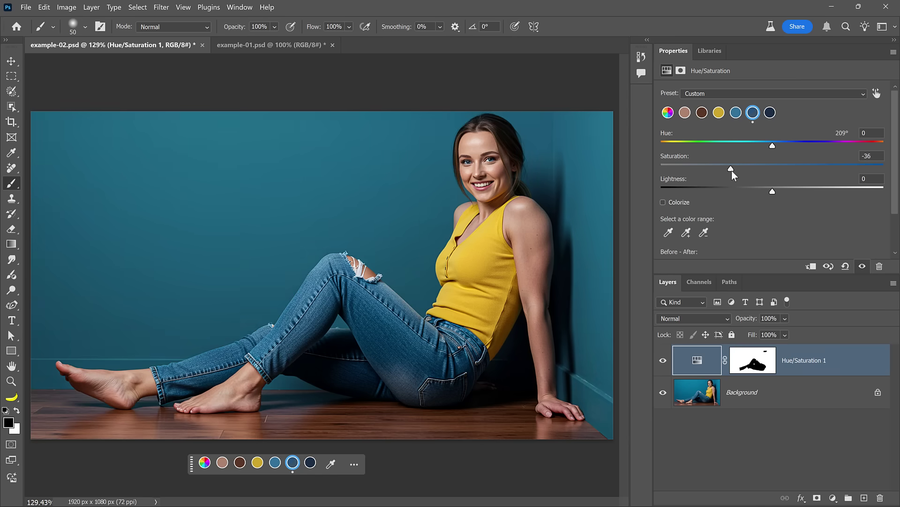
left_click_drag(775, 147, 677, 154)
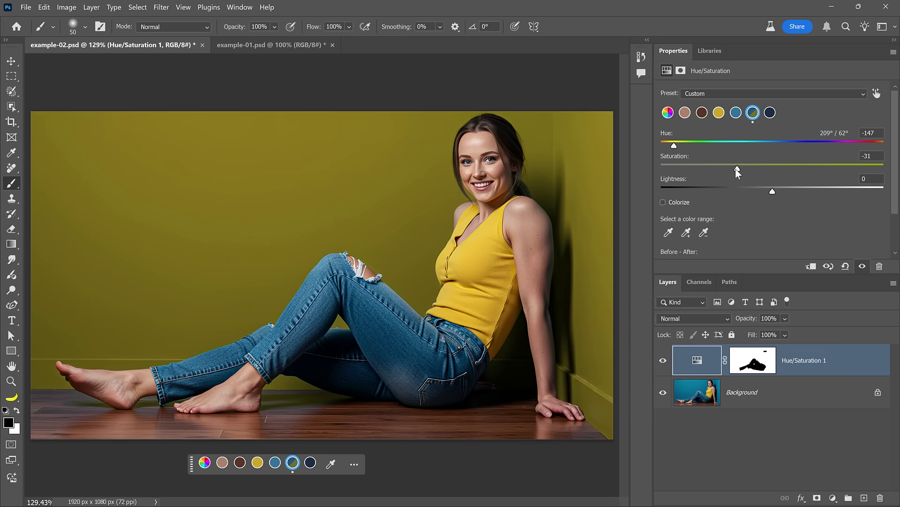
mouse_move(739, 172)
left_mouse_down()
mouse_move(856, 171)
mouse_move(646, 170)
left_mouse_up()
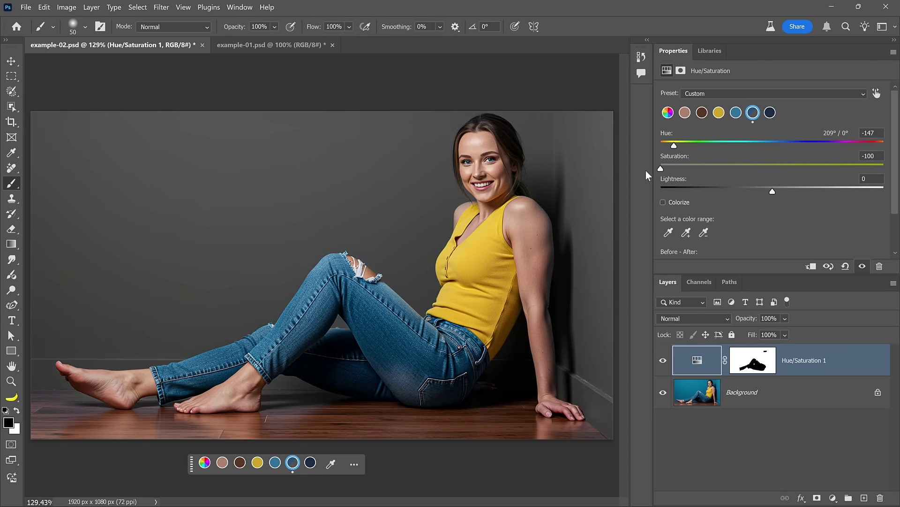
mouse_move(770, 195)
left_mouse_down()
mouse_move(883, 196)
mouse_move(673, 198)
mouse_move(701, 202)
mouse_move(695, 195)
left_mouse_up()
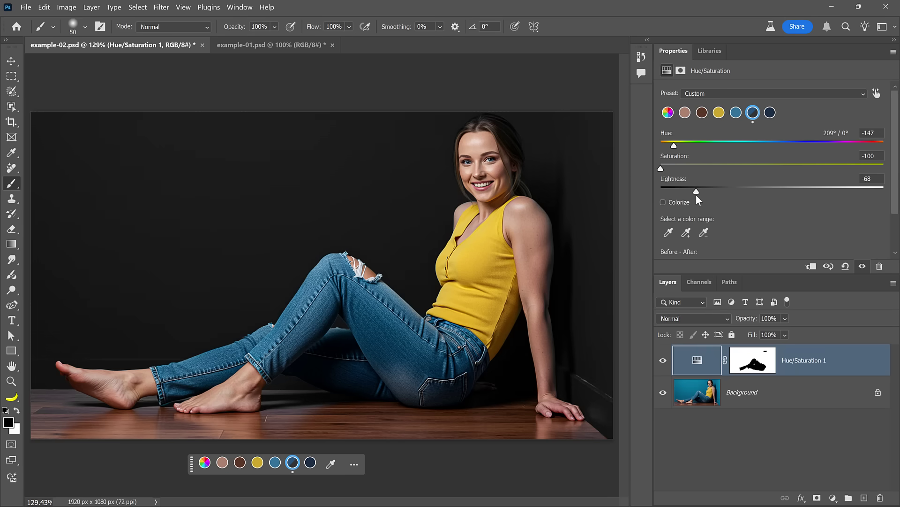